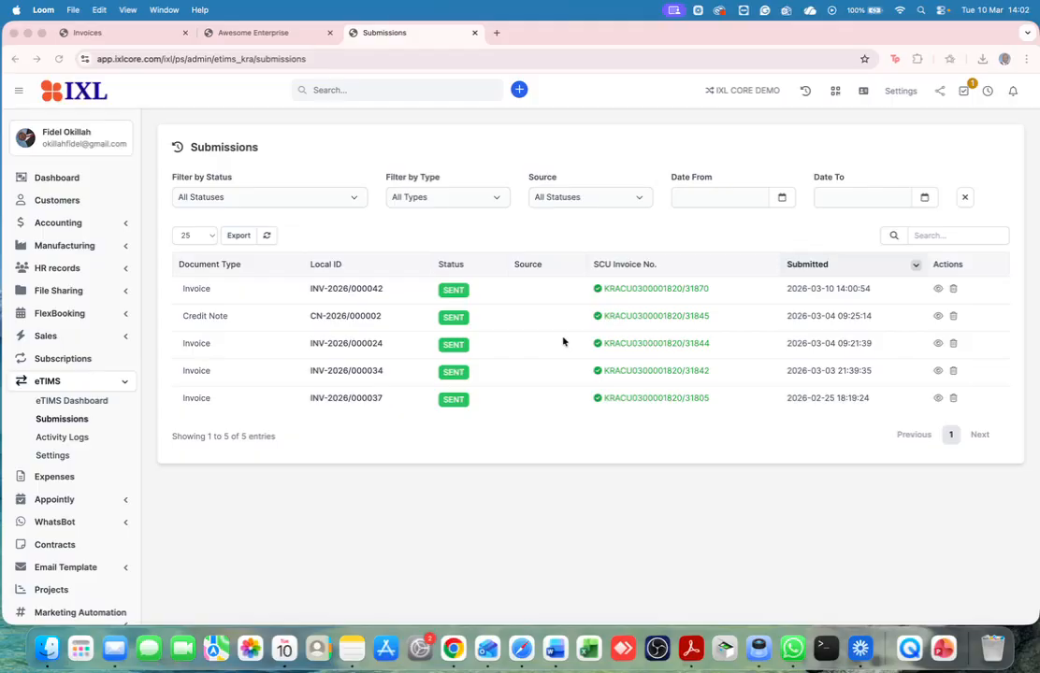
- Open invoice INV-2026/000042 from the eTIMS submissions list
left_click(361, 289)
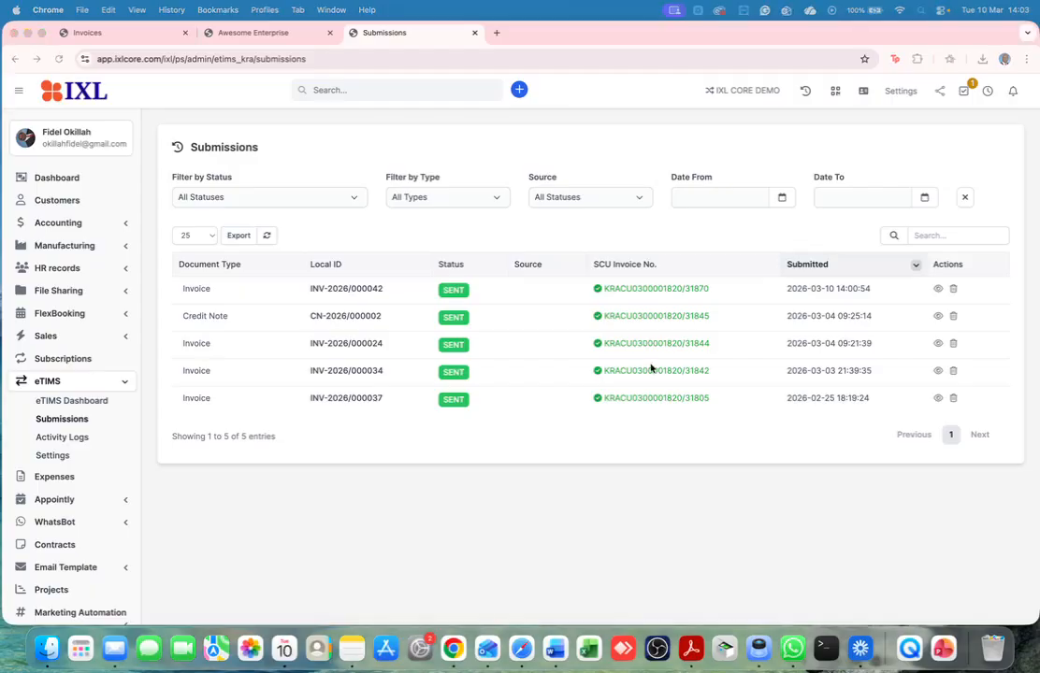
left_click(329, 294)
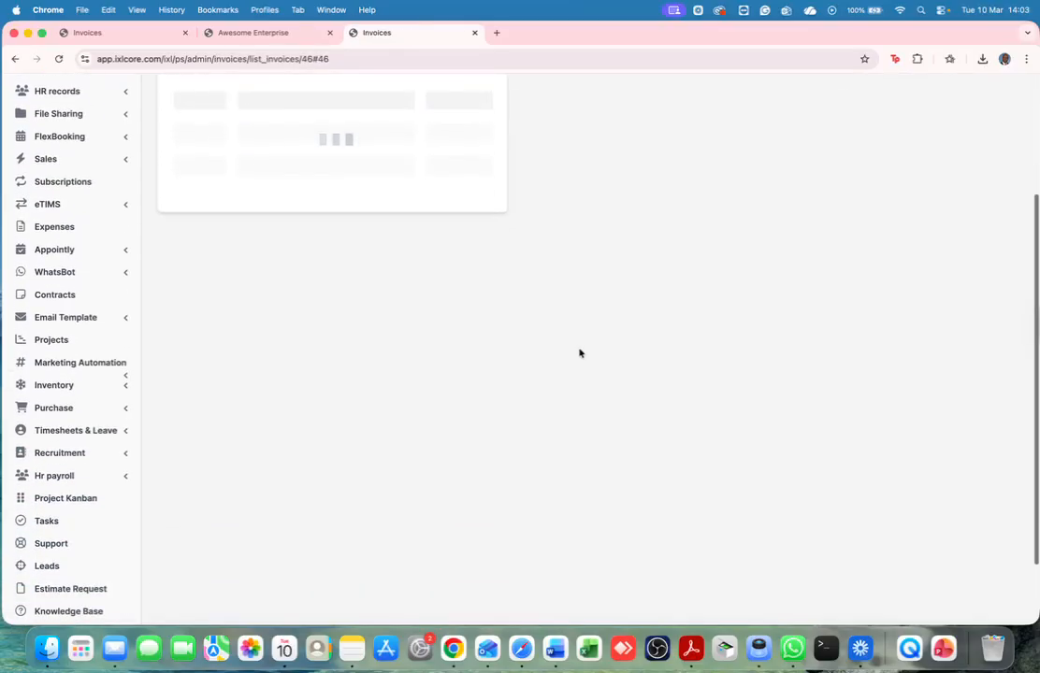
scroll(580, 353, "up", 1)
scroll(580, 353, "down", 5)
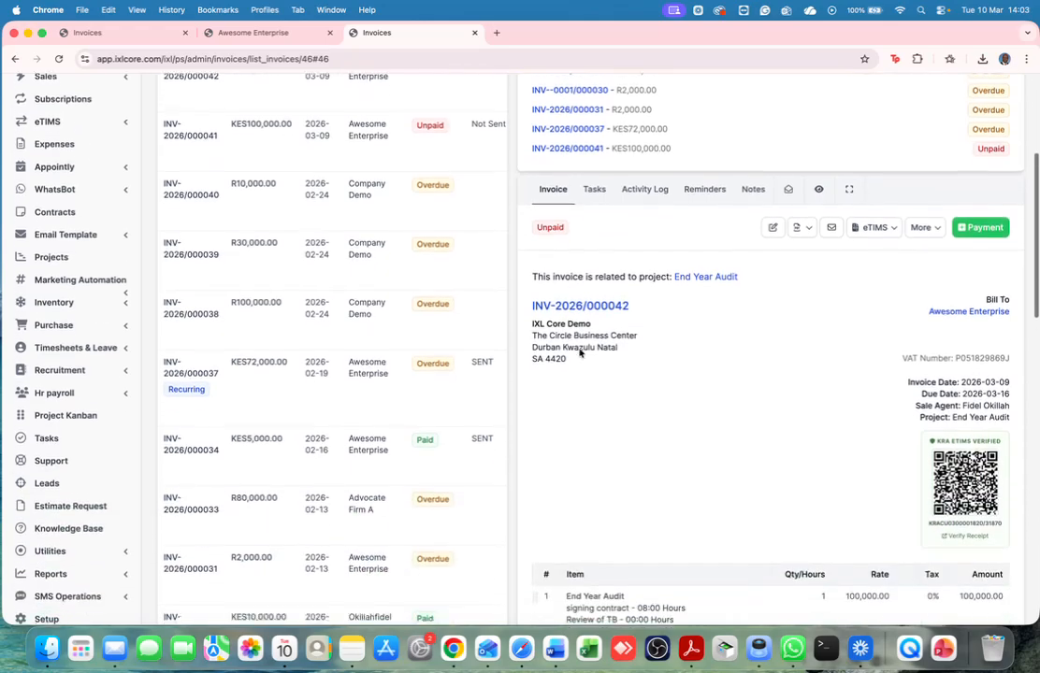
- Examine the invoice's eTIMS verification code, line items, totals and terms
scroll(736, 340, "down", 2)
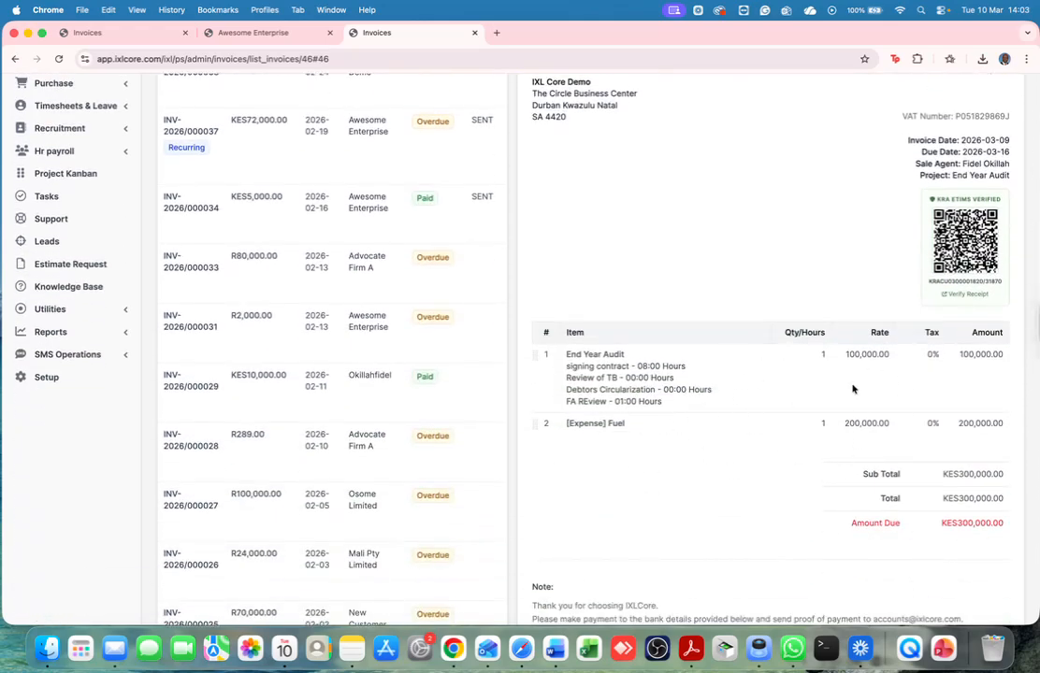
scroll(804, 428, "up", 1)
scroll(804, 428, "down", 3)
scroll(804, 428, "up", 12)
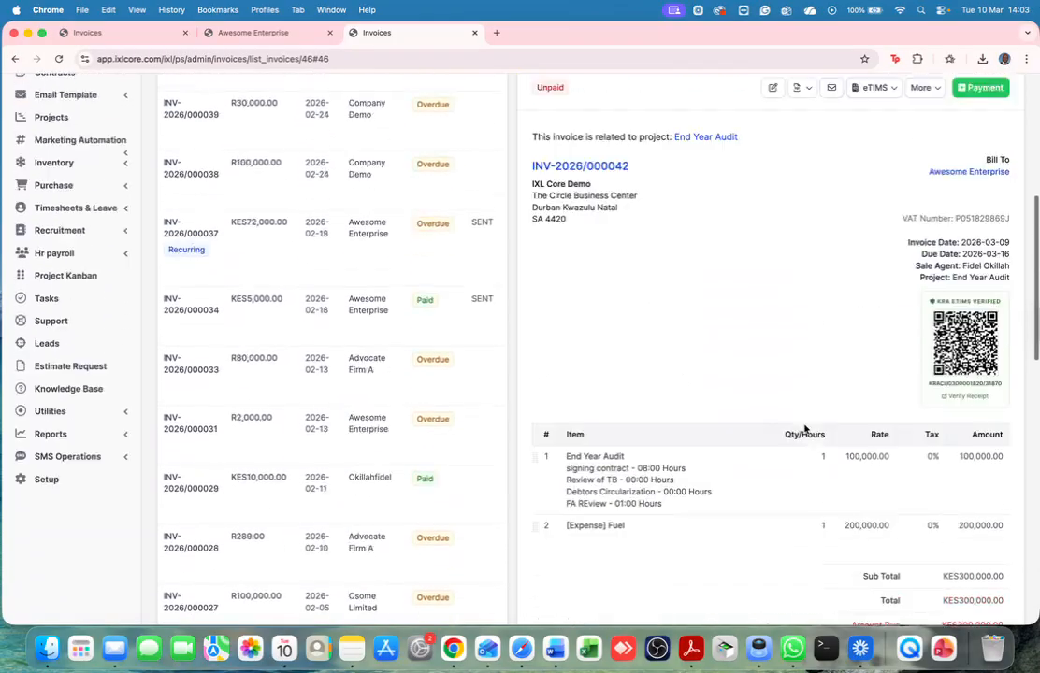
scroll(804, 428, "down", 10)
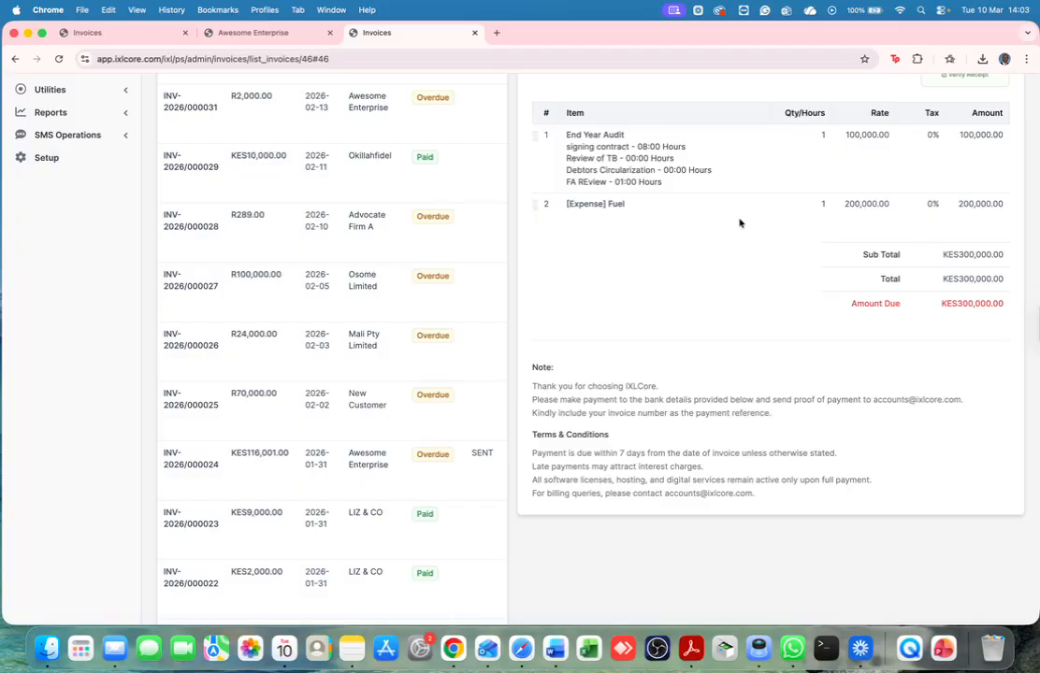
scroll(762, 191, "up", 2)
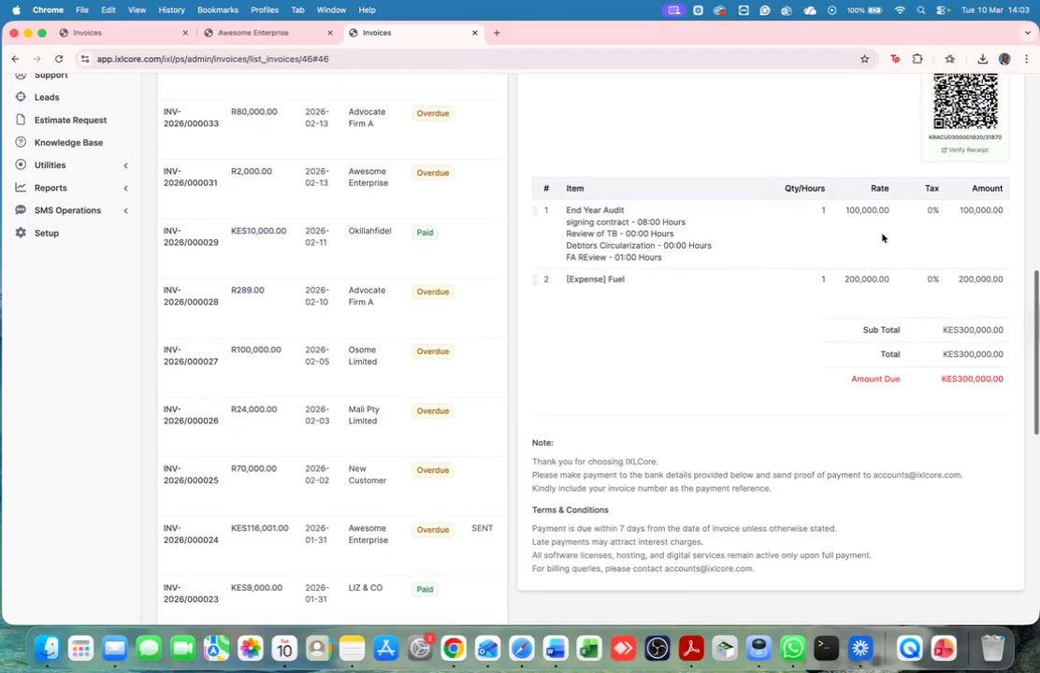
scroll(810, 260, "up", 5)
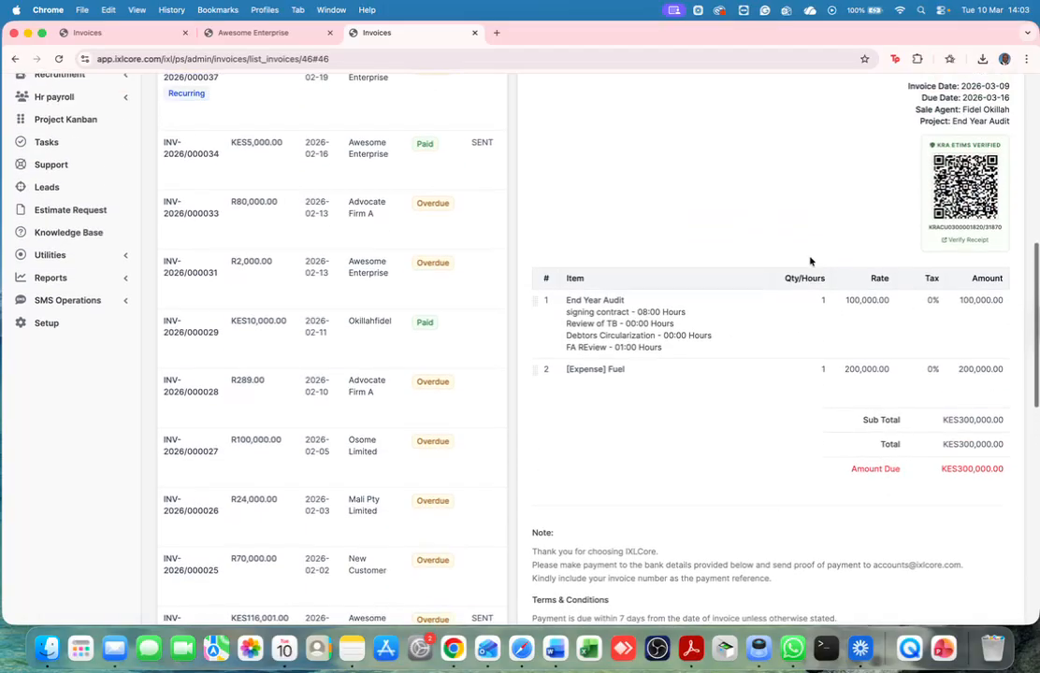
scroll(809, 261, "down", 3)
scroll(809, 261, "up", 5)
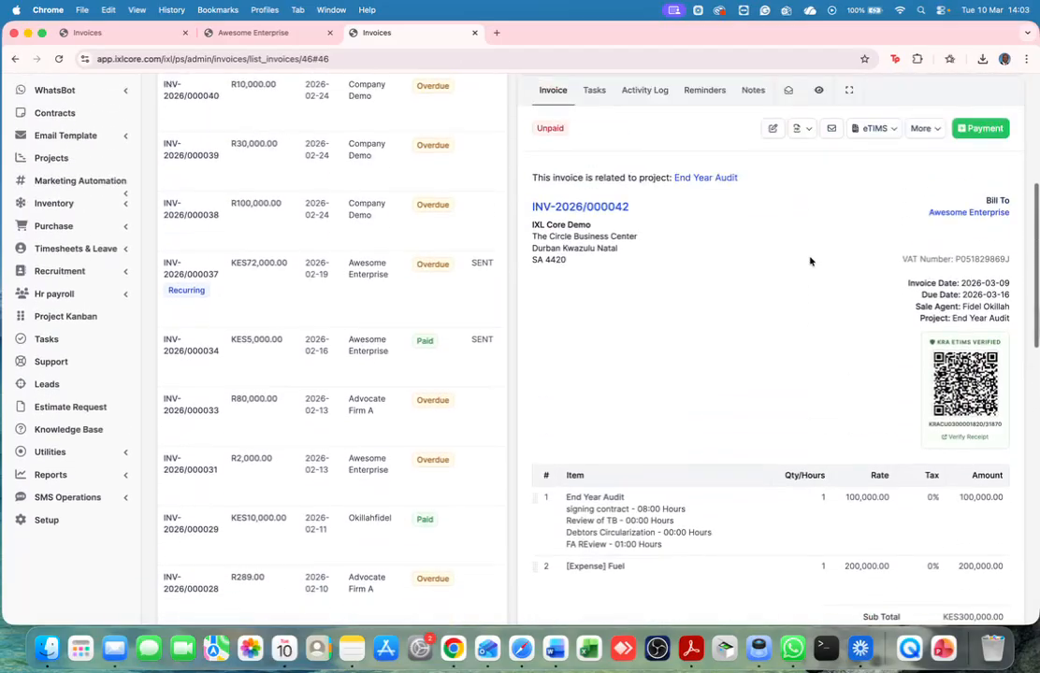
- Create a credit note from invoice INV-2026/000042 and confirm applying its amount to the unpaid invoice
left_click(925, 288)
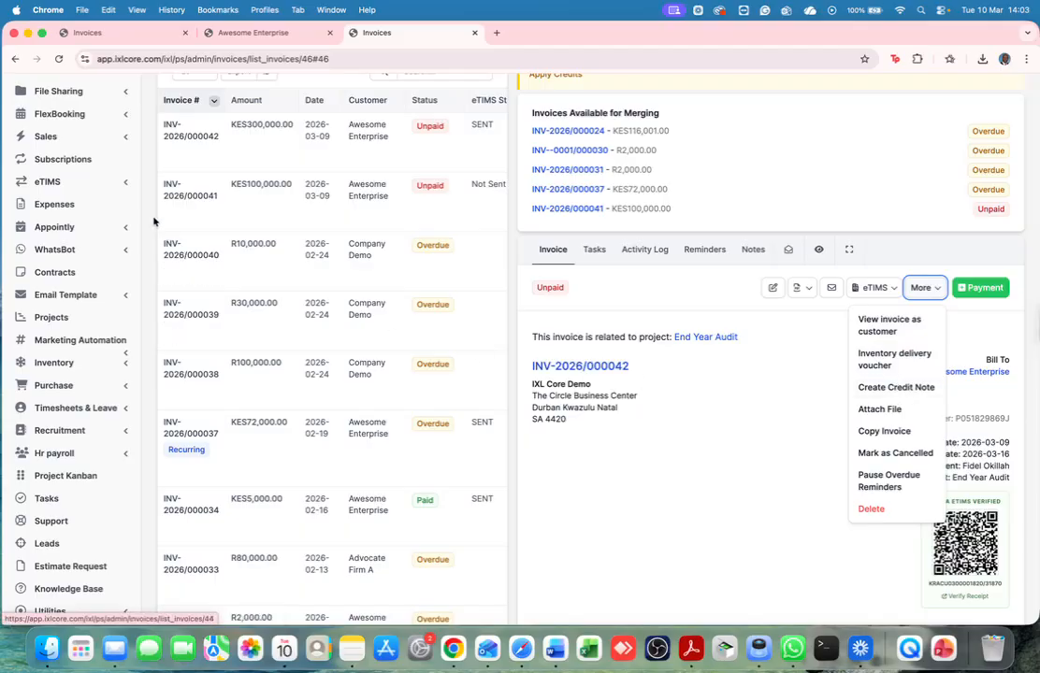
left_click(113, 138)
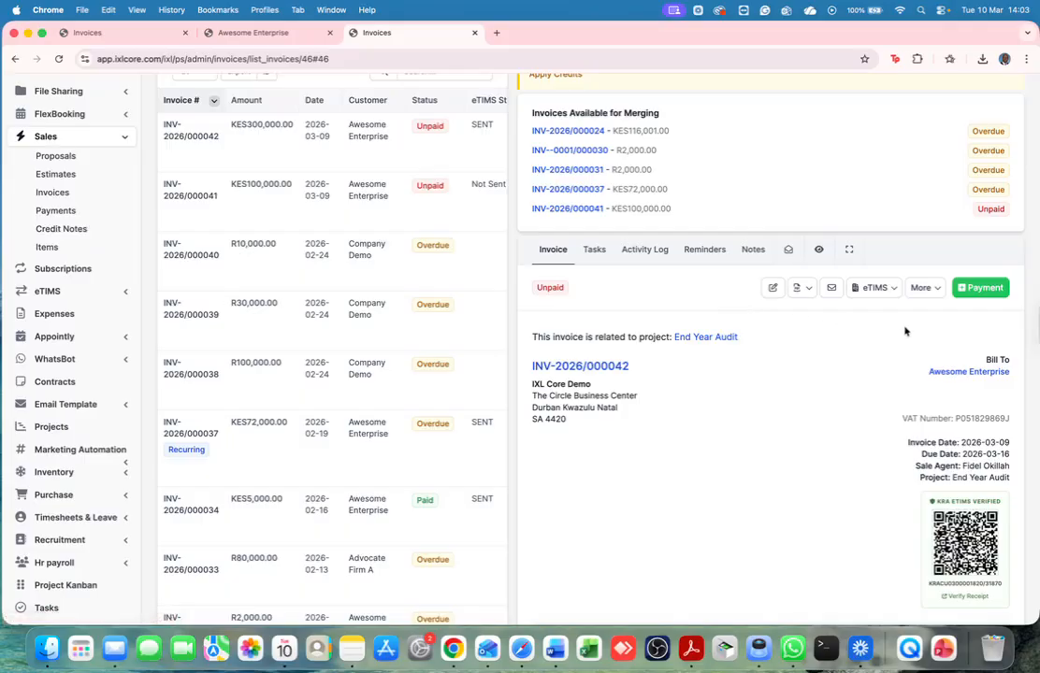
scroll(893, 330, "down", 1)
left_click(923, 248)
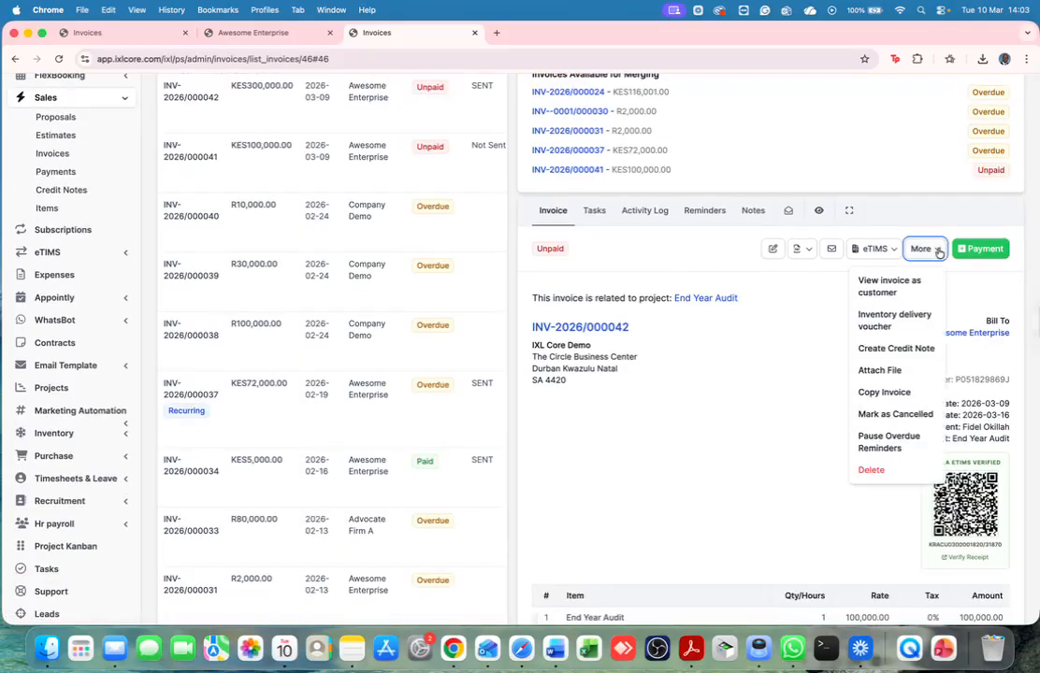
left_click(888, 349)
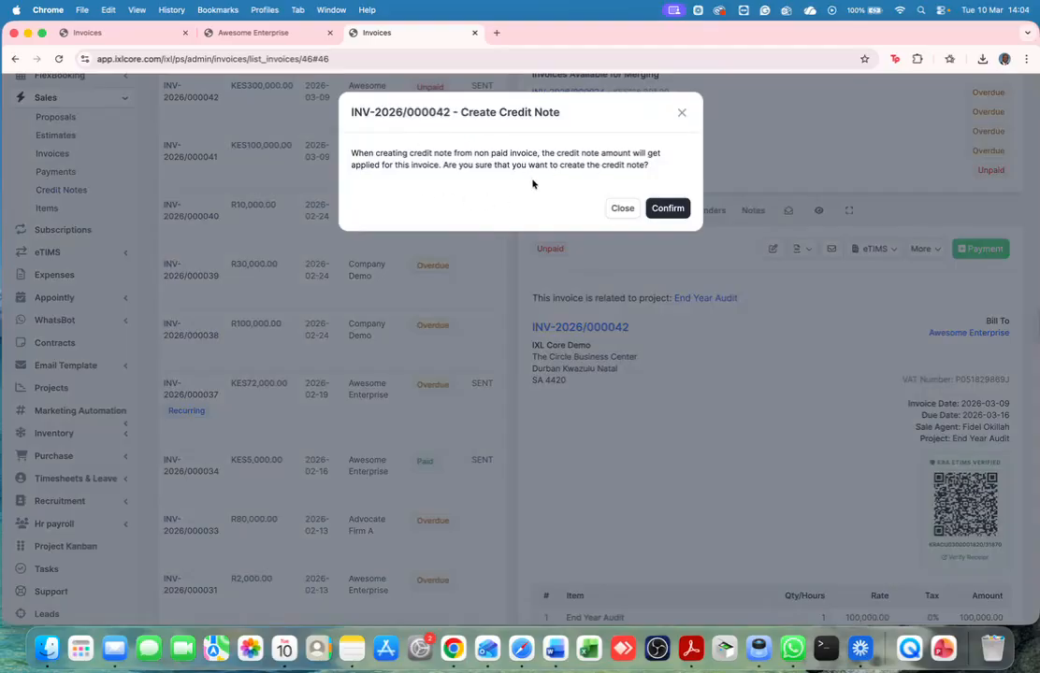
left_click(673, 210)
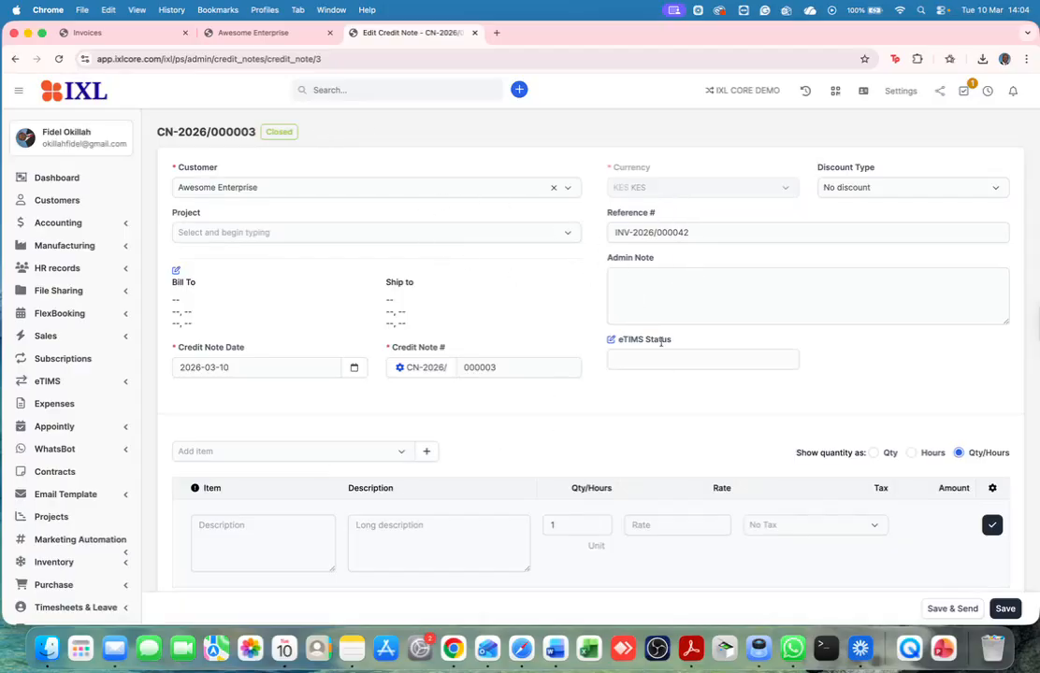
- Check the credit note's reference invoice, line item rates and total, and save the credit note
left_click_drag(691, 236, 592, 266)
left_click(592, 266)
scroll(561, 353, "down", 5)
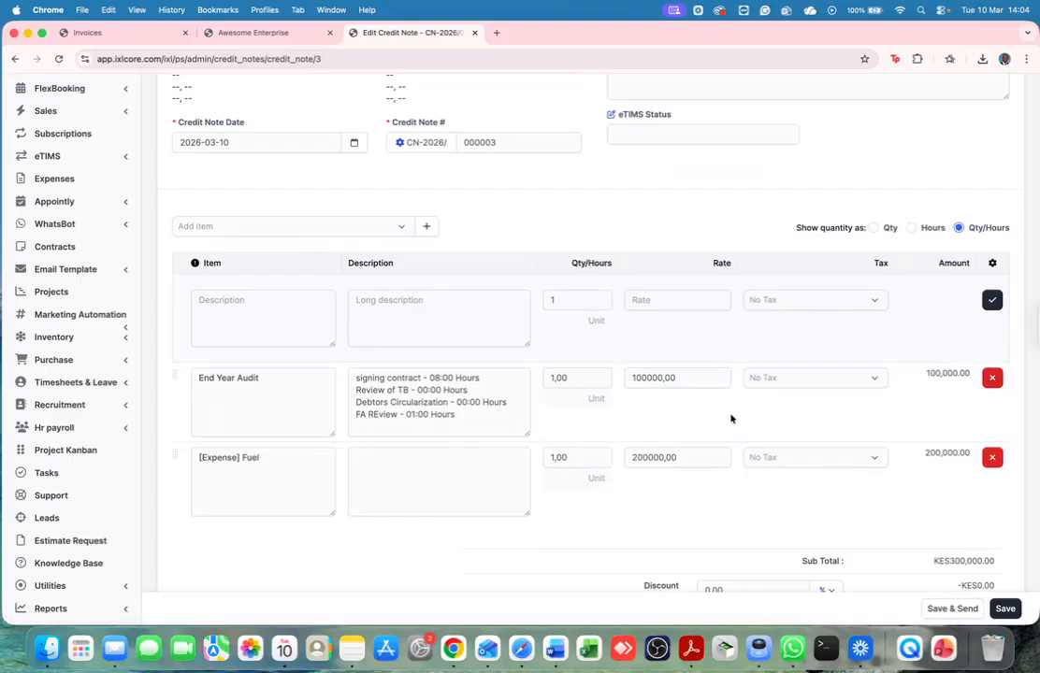
left_click(644, 377)
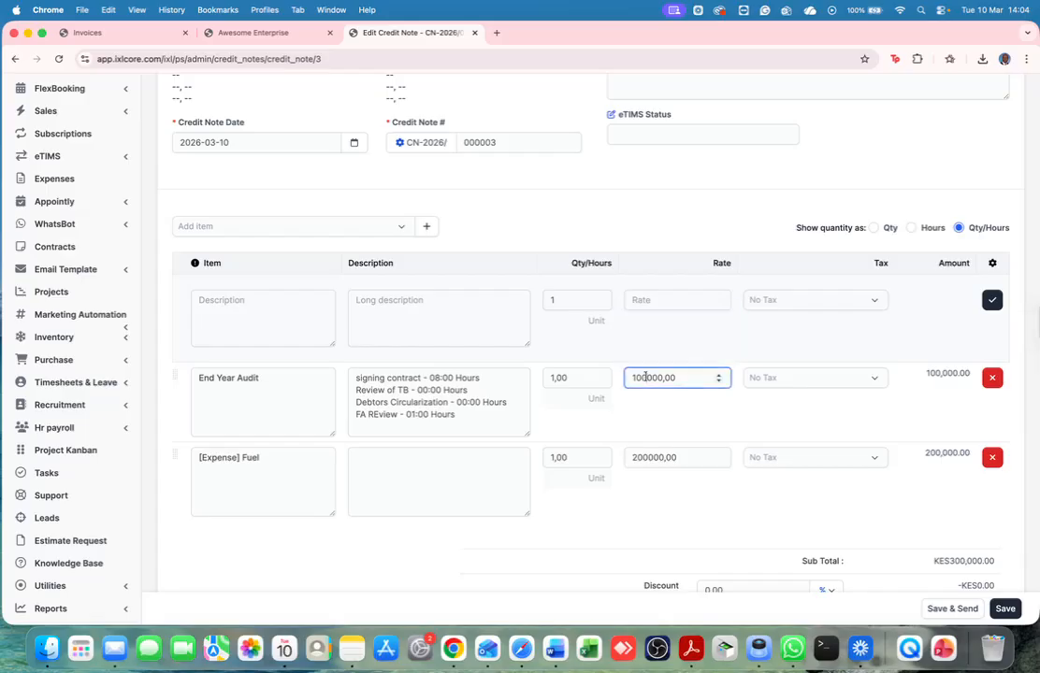
left_click(652, 458)
left_click(698, 392)
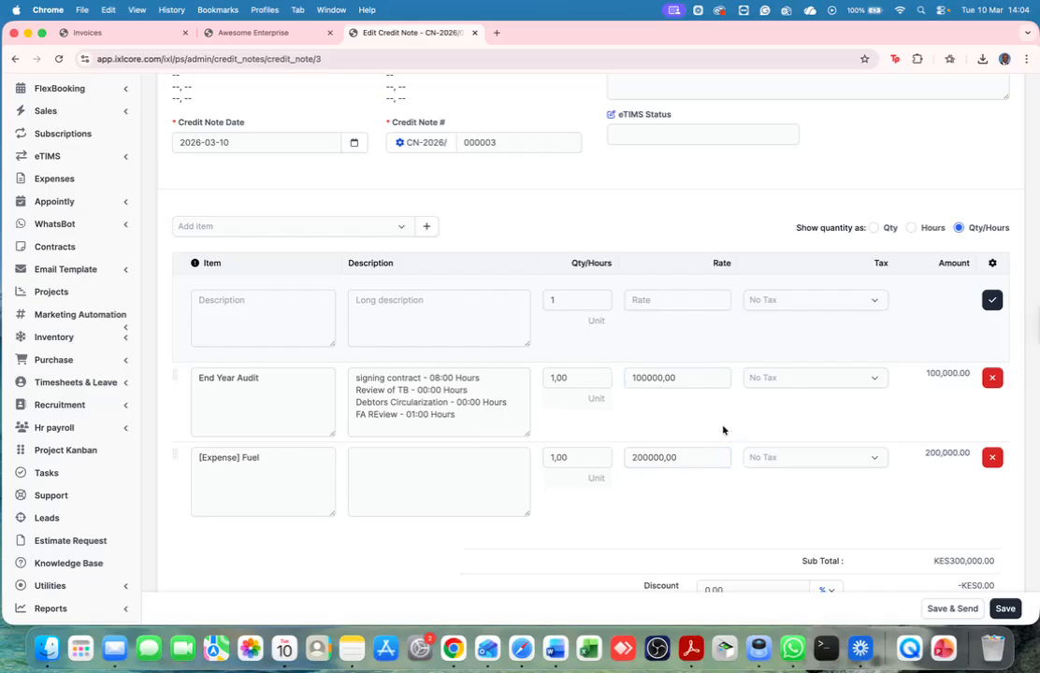
scroll(722, 430, "down", 3)
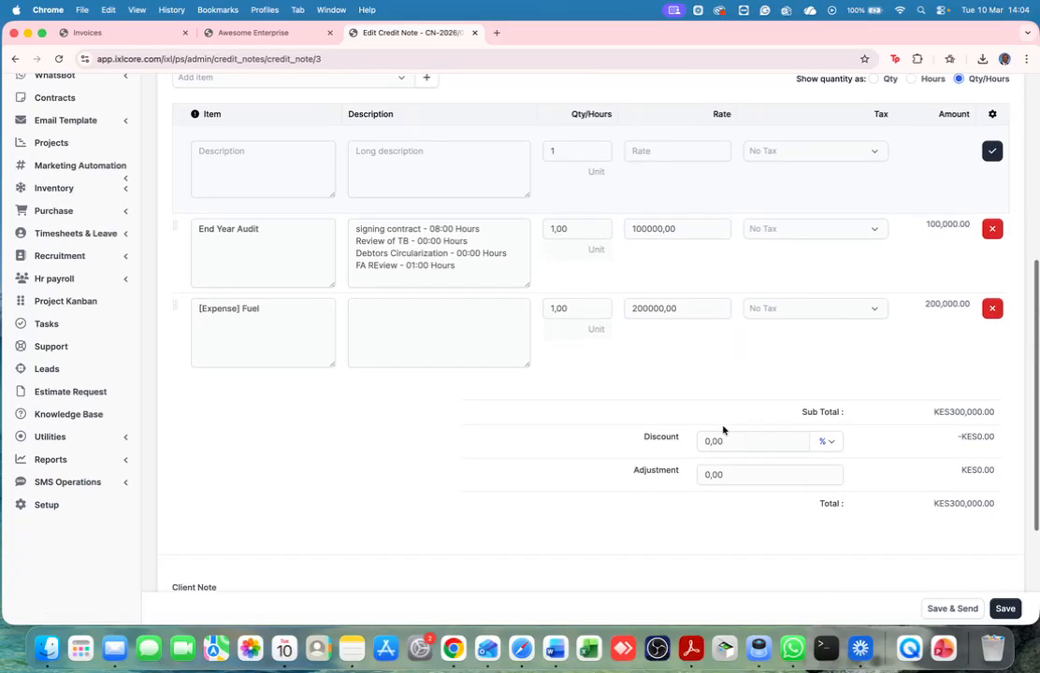
scroll(722, 430, "up", 8)
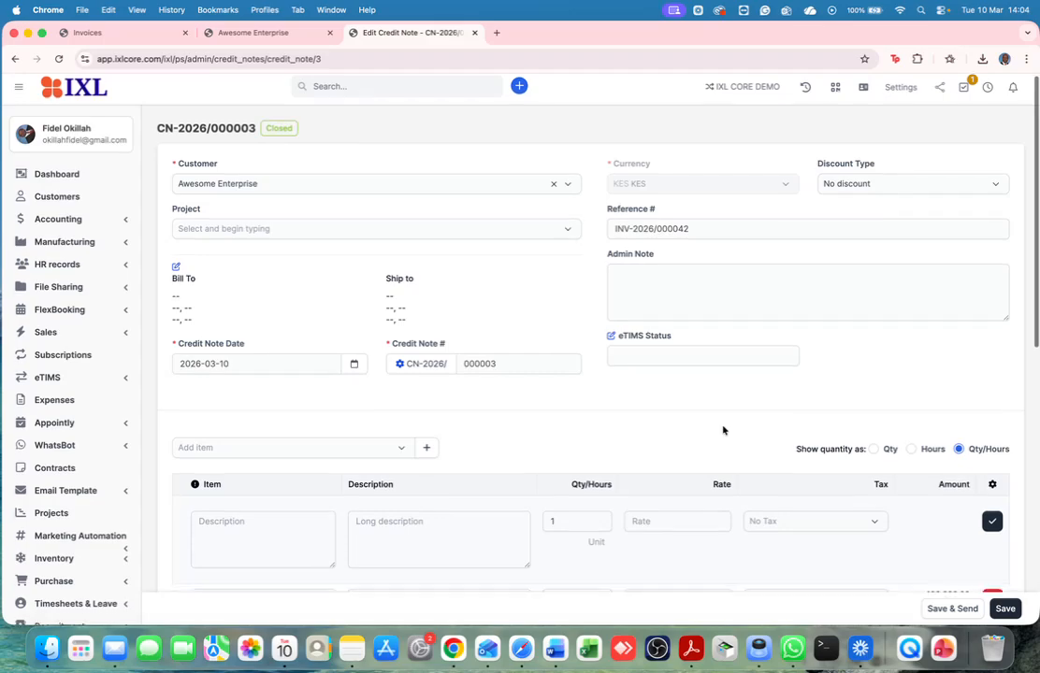
scroll(723, 430, "down", 6)
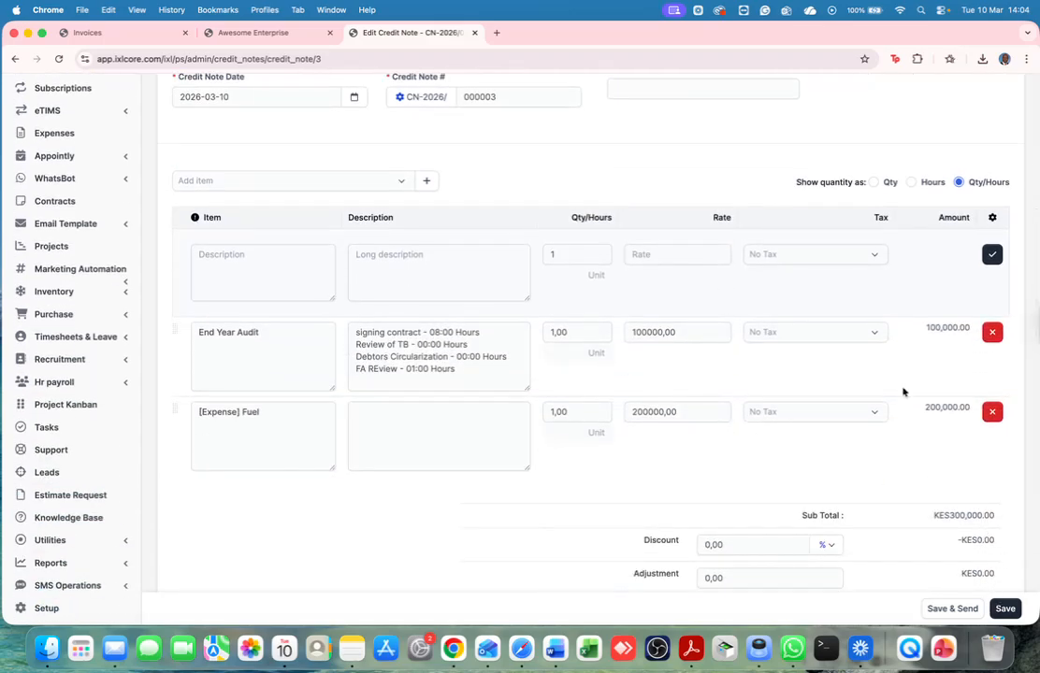
left_click(1004, 609)
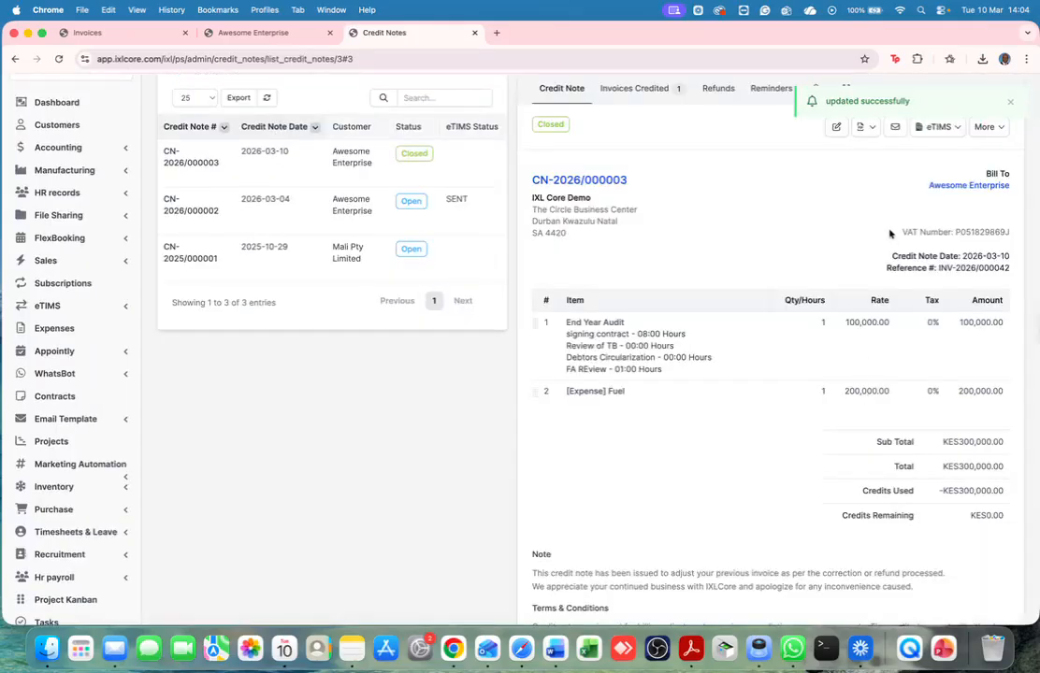
- Send the saved credit note to eTIMS and confirm the submission
left_click(955, 129)
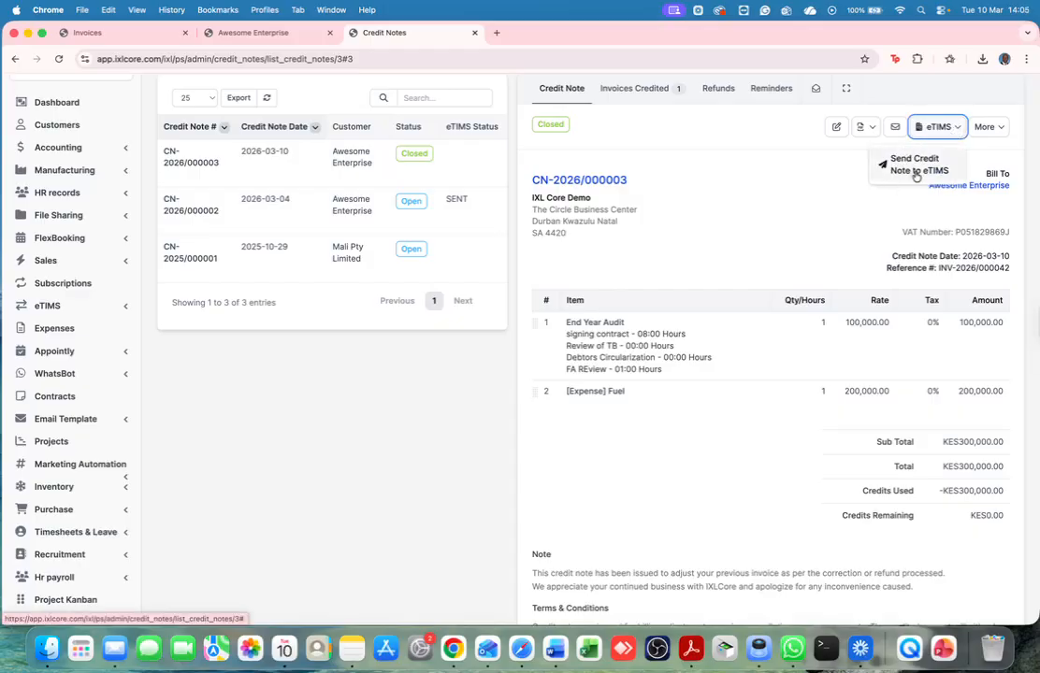
left_click_drag(900, 232, 999, 244)
left_click(899, 239)
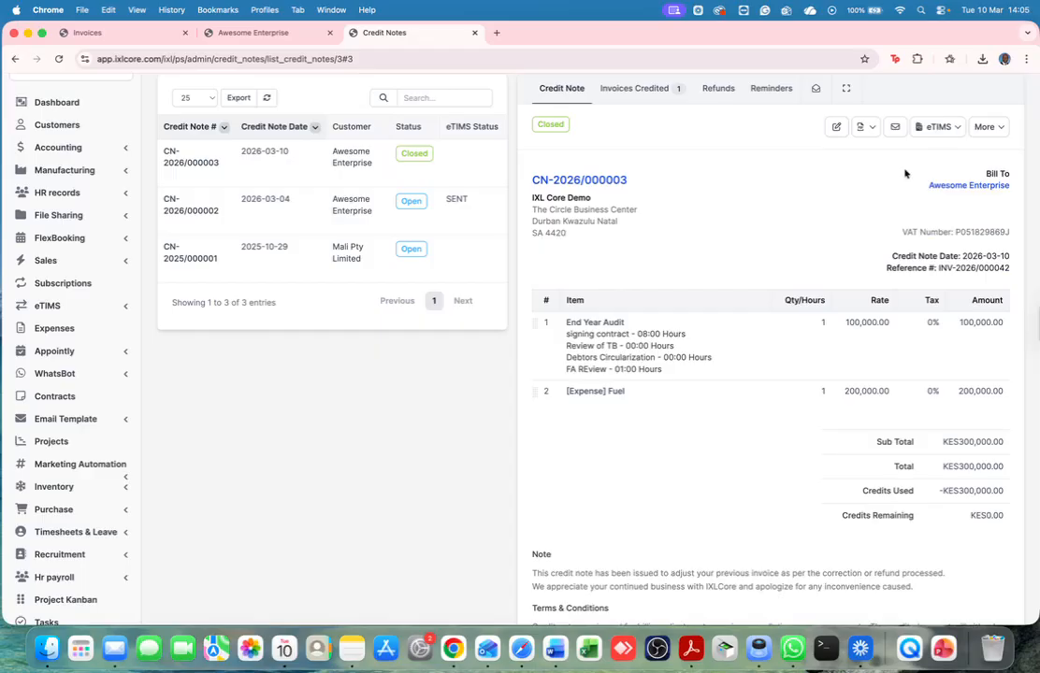
left_click(953, 131)
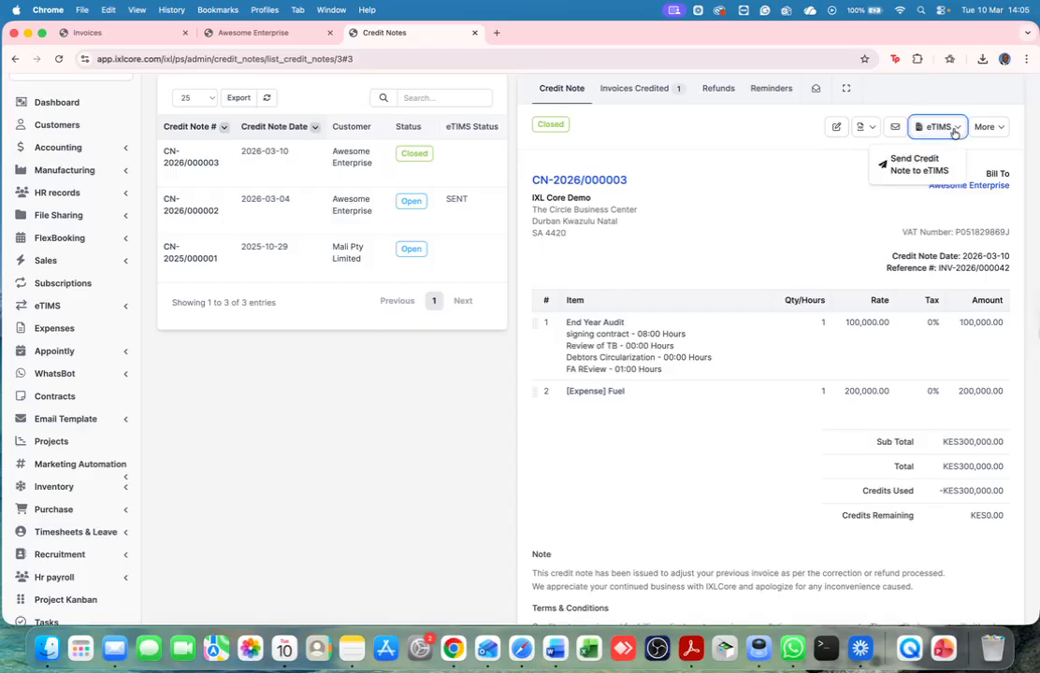
left_click(914, 164)
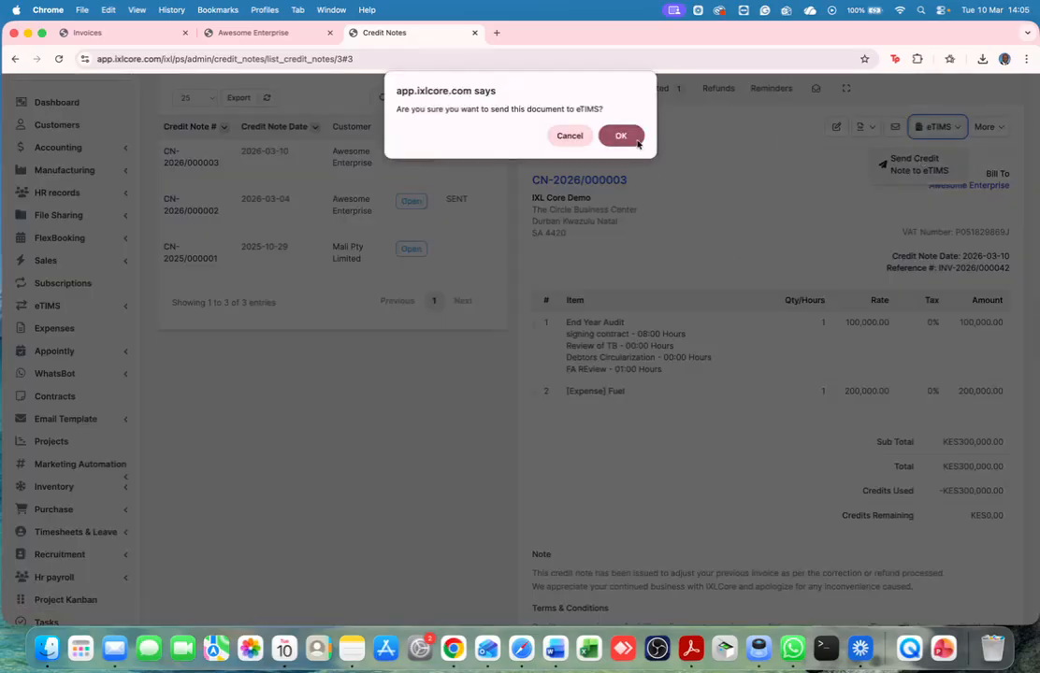
key("Return")
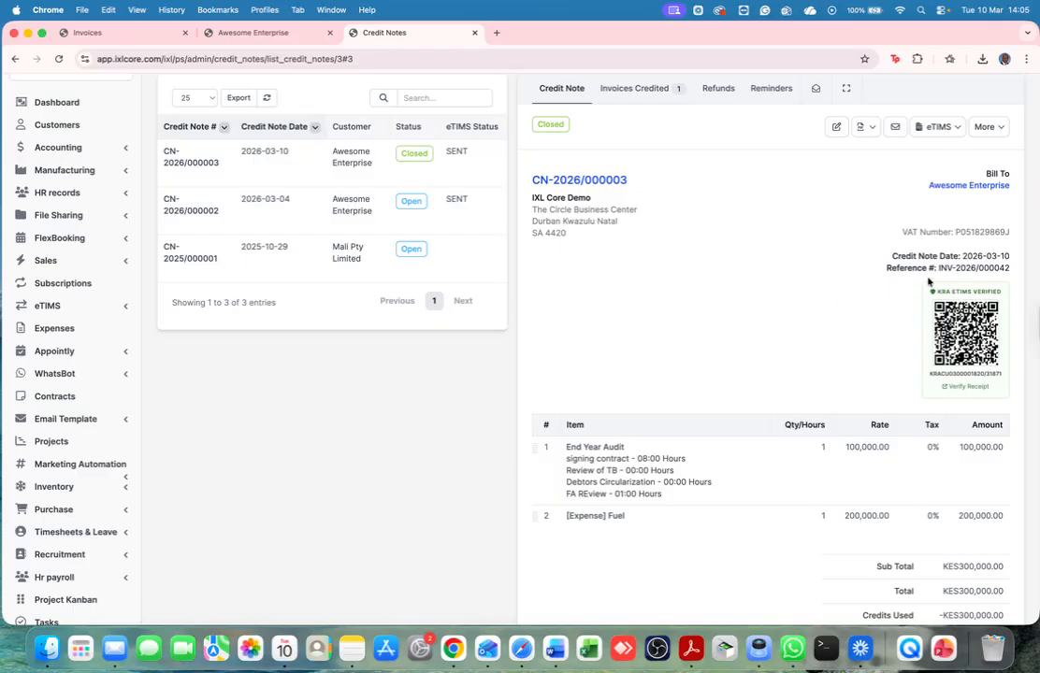
- Check the credit note's KRA eTIMS verification code, its credited invoices and its refunds
left_click_drag(918, 379, 999, 373)
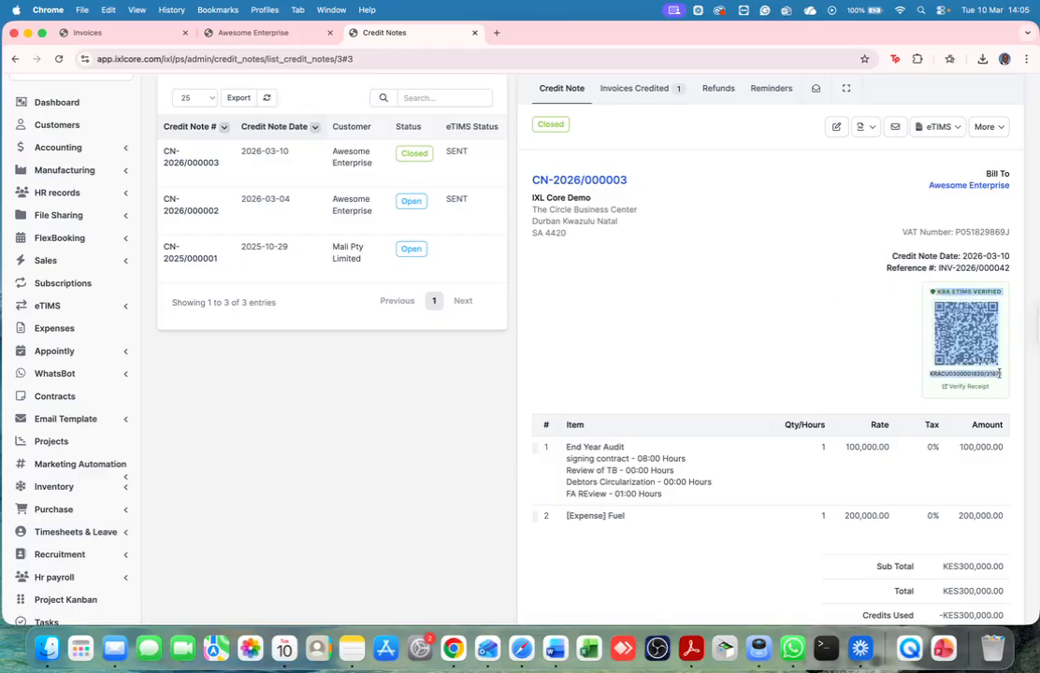
left_click(784, 351)
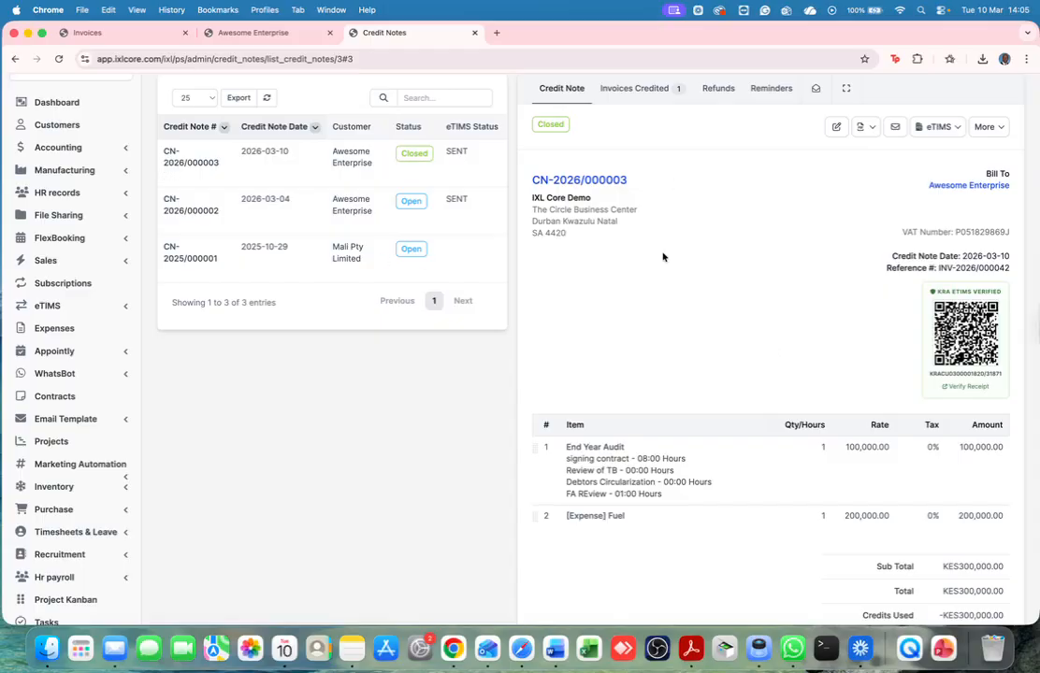
left_click(638, 90)
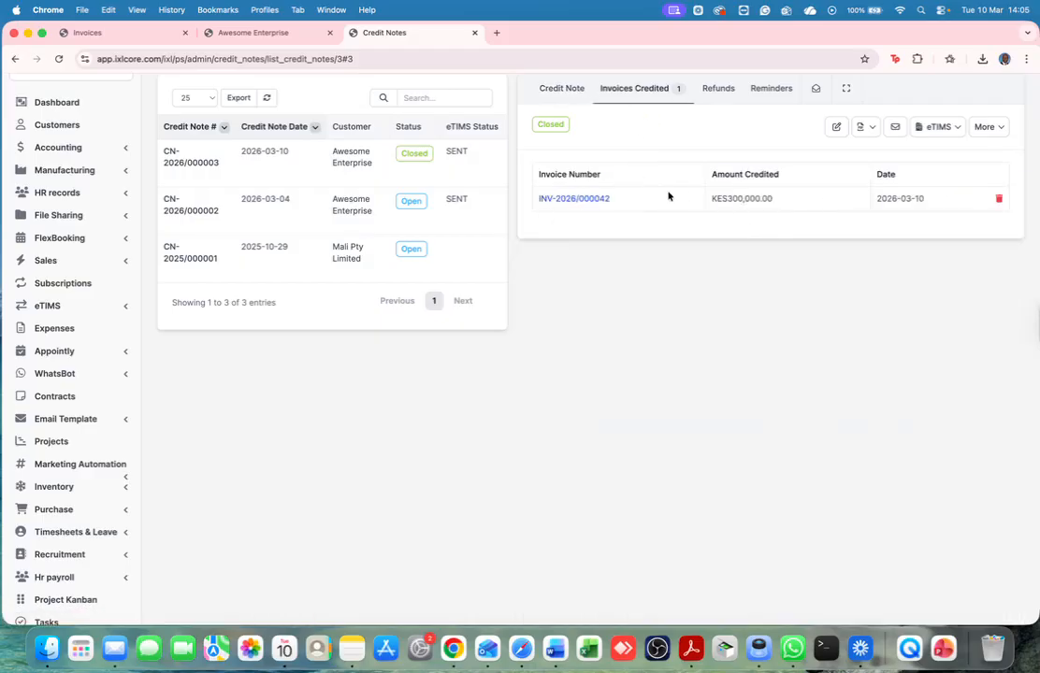
left_click(719, 90)
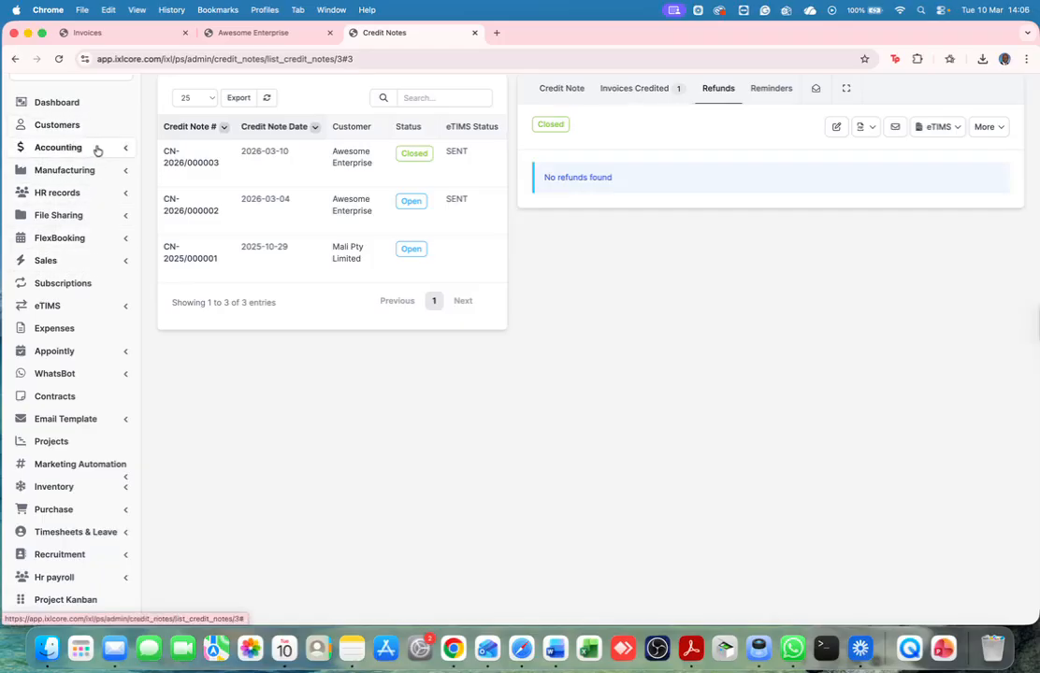
- Open the sales invoices list and check the eTIMS status of invoice INV-2026/000042
left_click(90, 260)
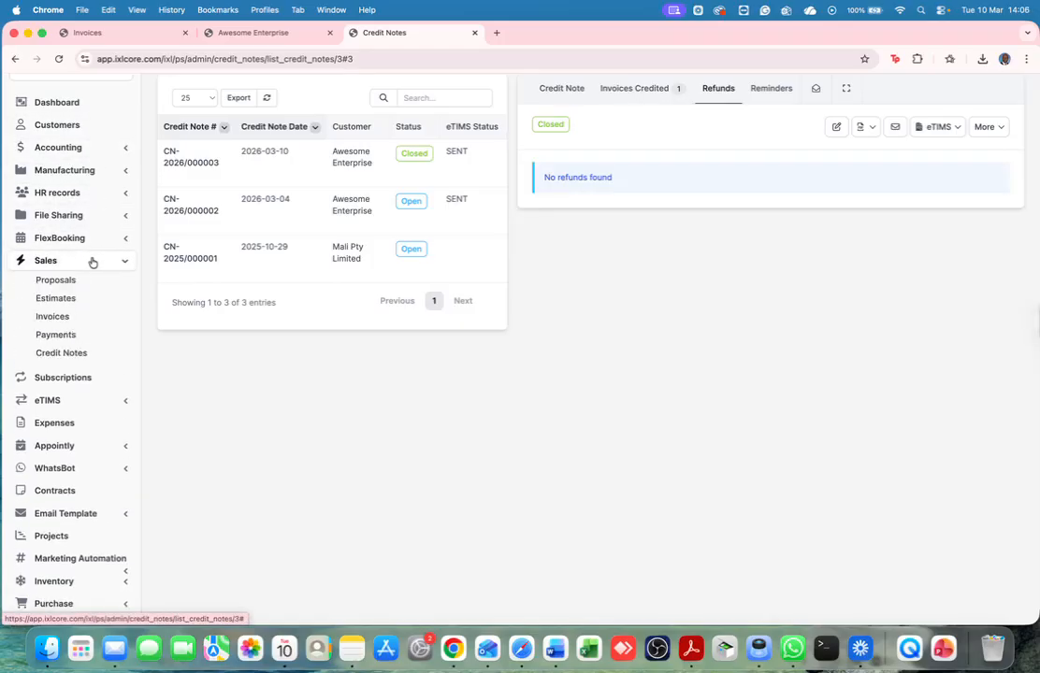
left_click(54, 316)
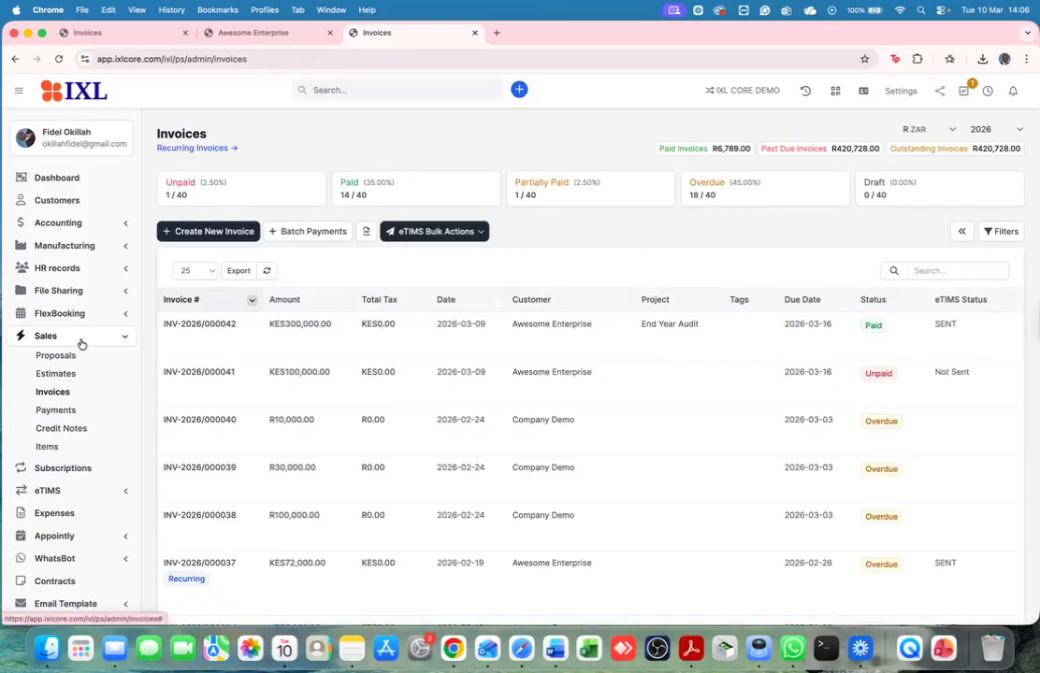
scroll(81, 343, "down", 1)
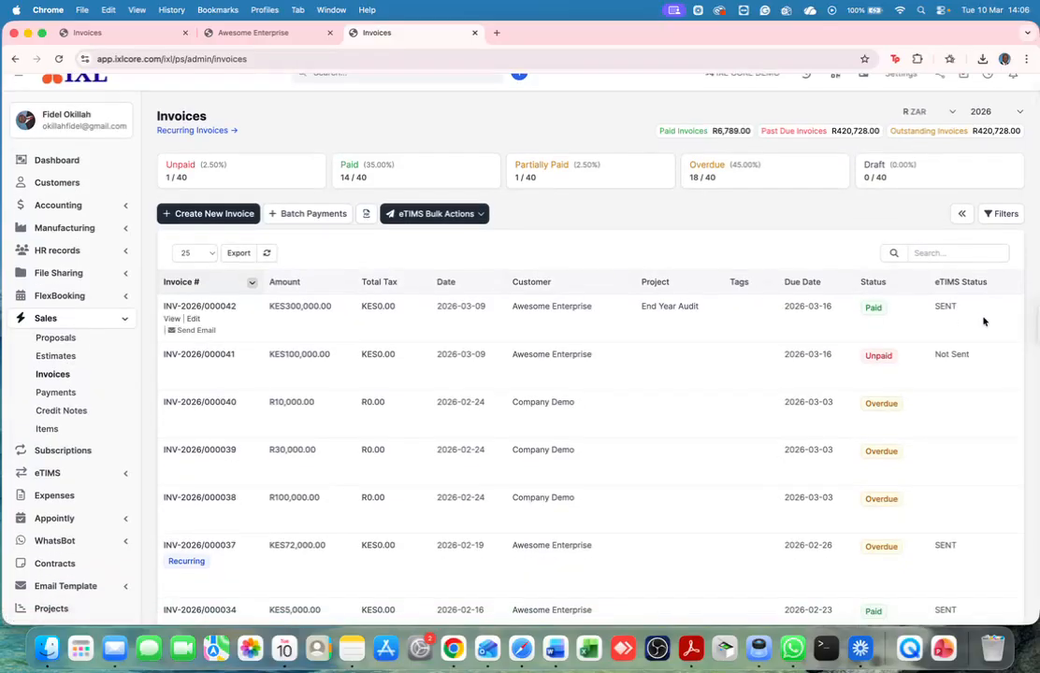
left_click_drag(956, 309, 931, 310)
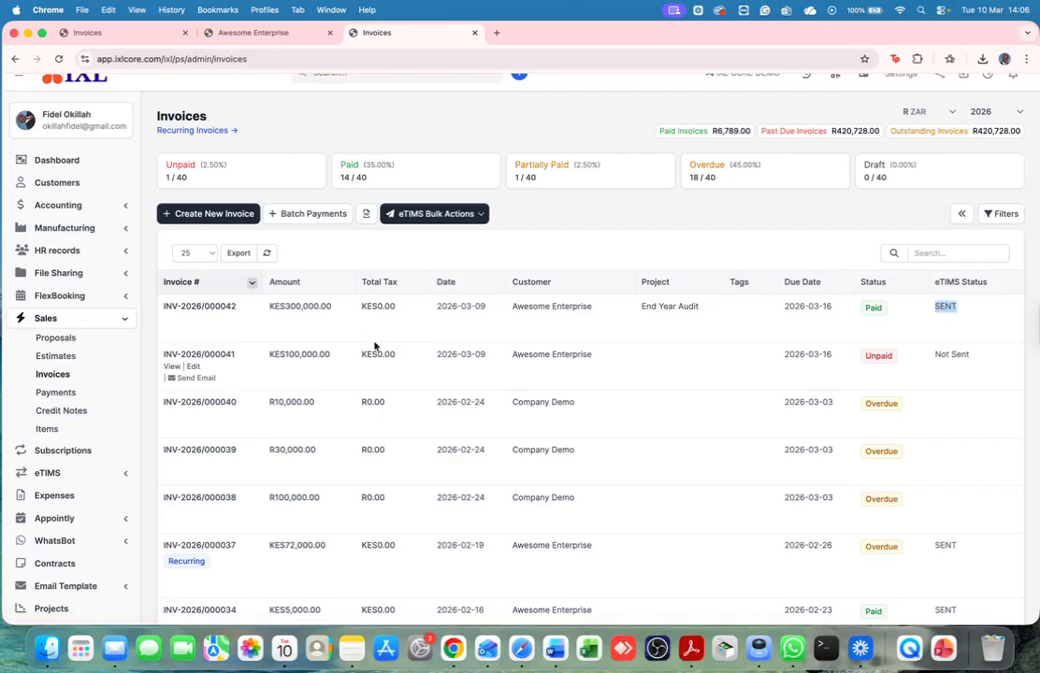
- Open the eTIMS submissions list and check the entries for credit note CN-2026/000003 and invoice INV-2026/000042
scroll(67, 473, "down", 1)
left_click(73, 446)
scroll(75, 446, "down", 1)
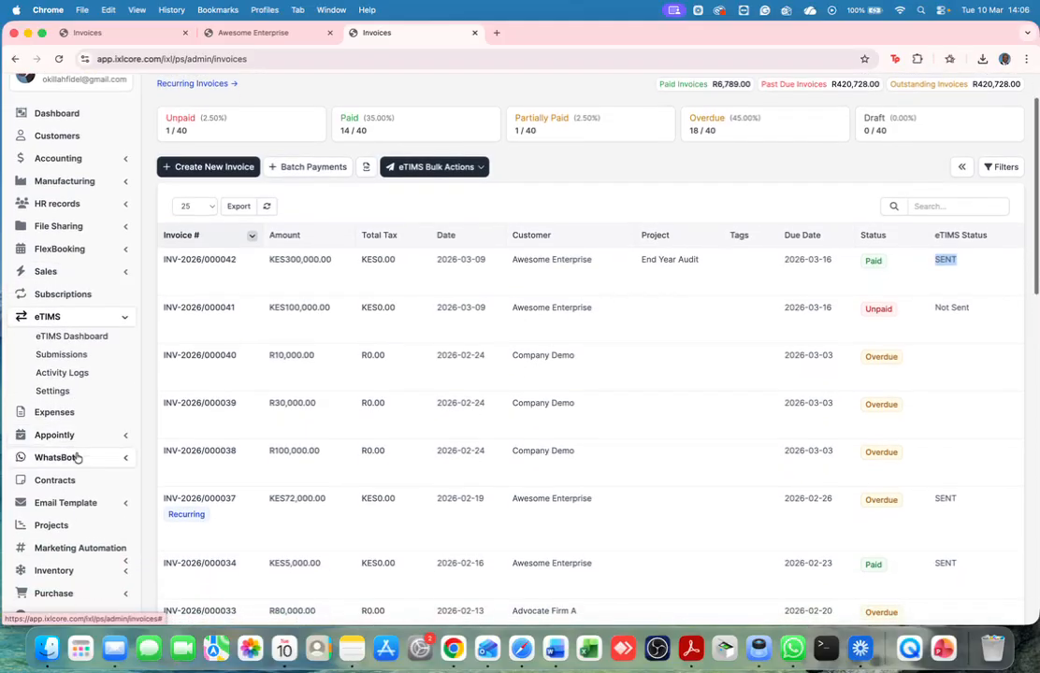
left_click(71, 357)
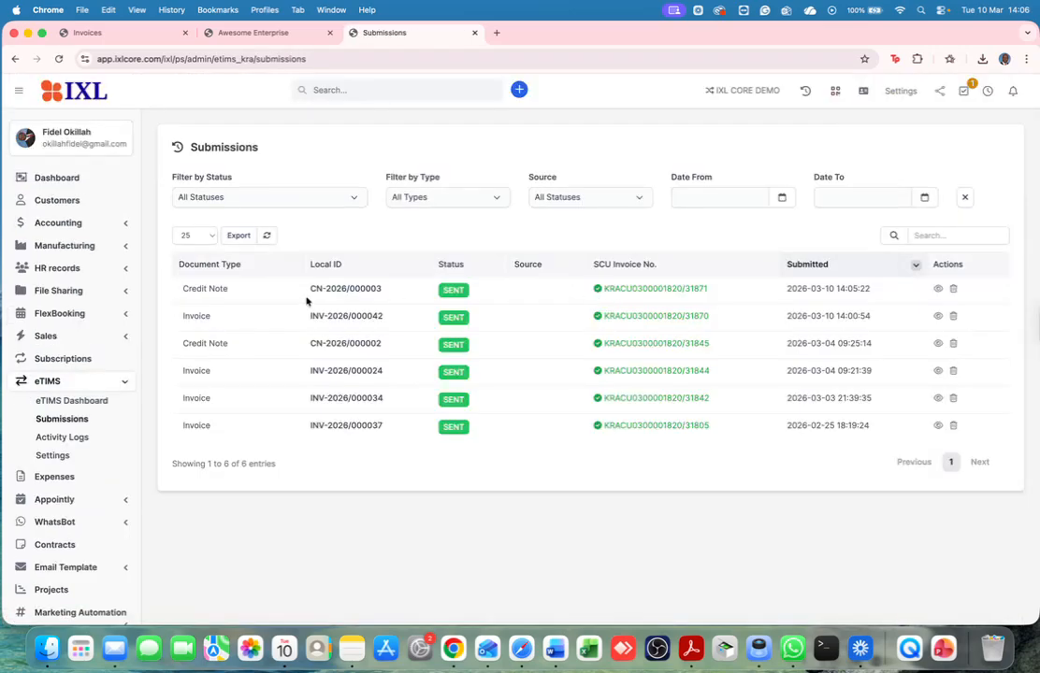
triple_click(392, 291)
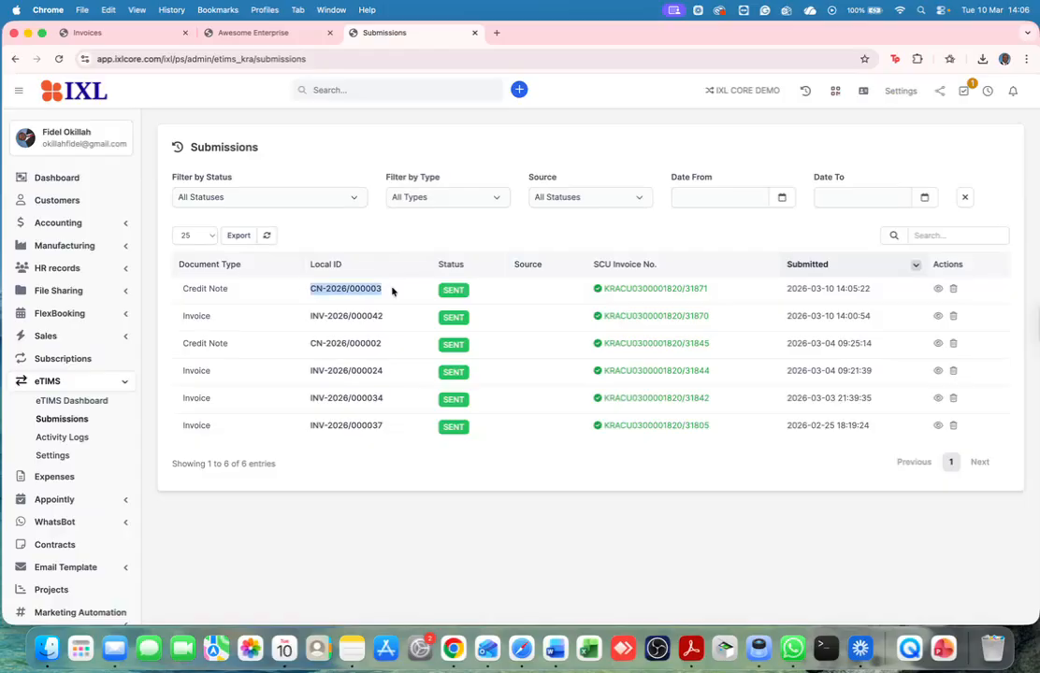
left_click_drag(306, 321, 396, 318)
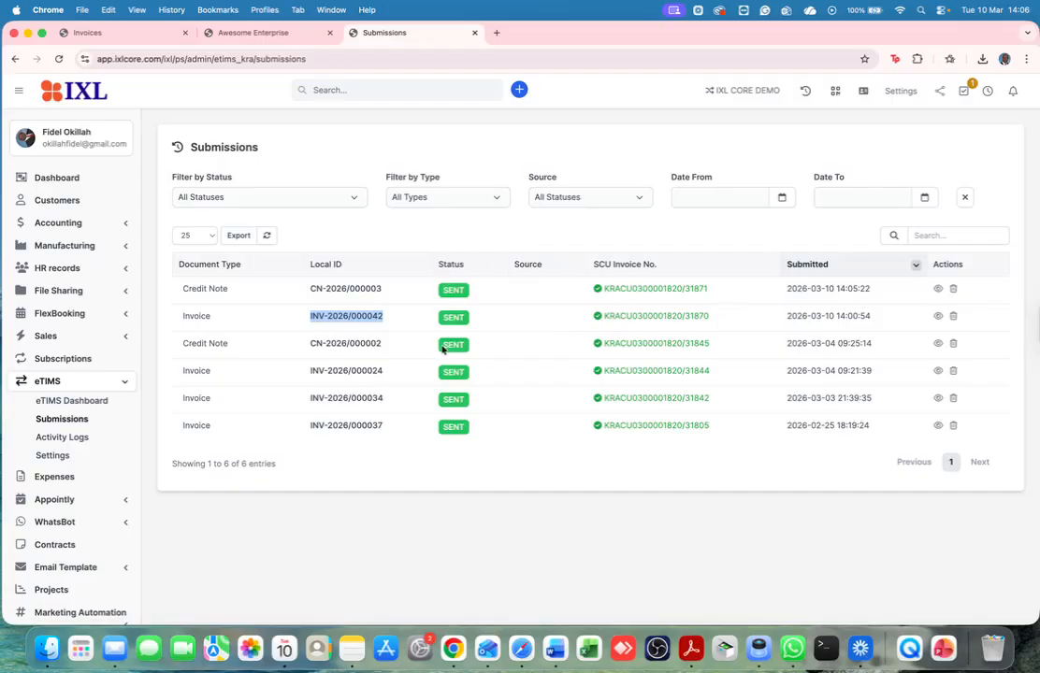
- View the eTIMS submission details of credit note CN-2026/000003, check its KRA signing details and activity log message, and close them
left_click(939, 290)
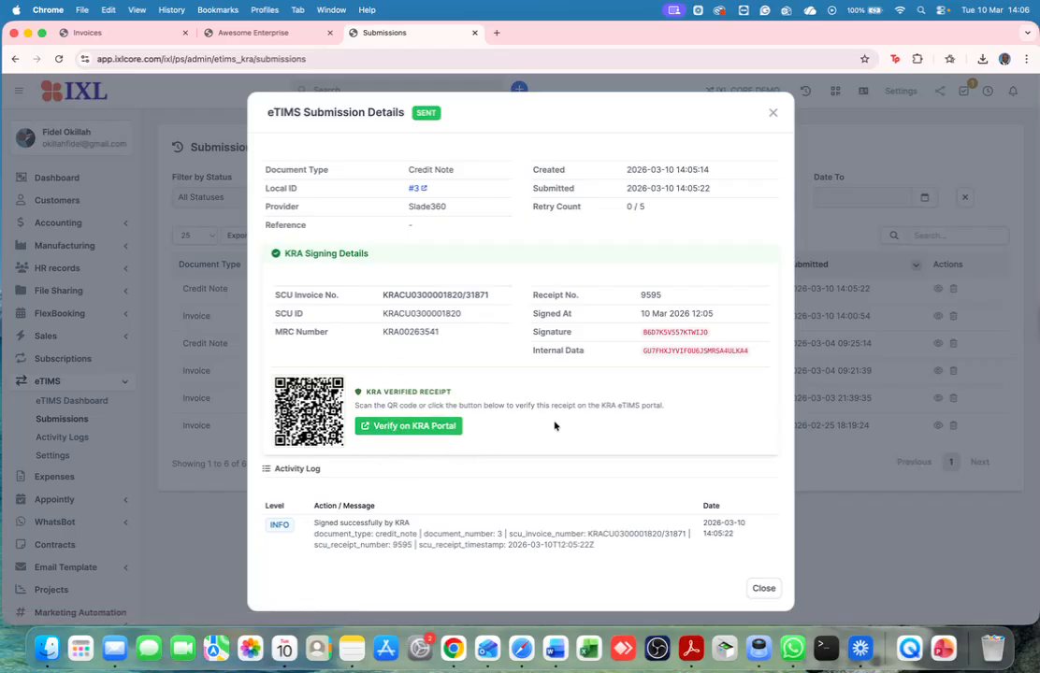
scroll(554, 425, "down", 1)
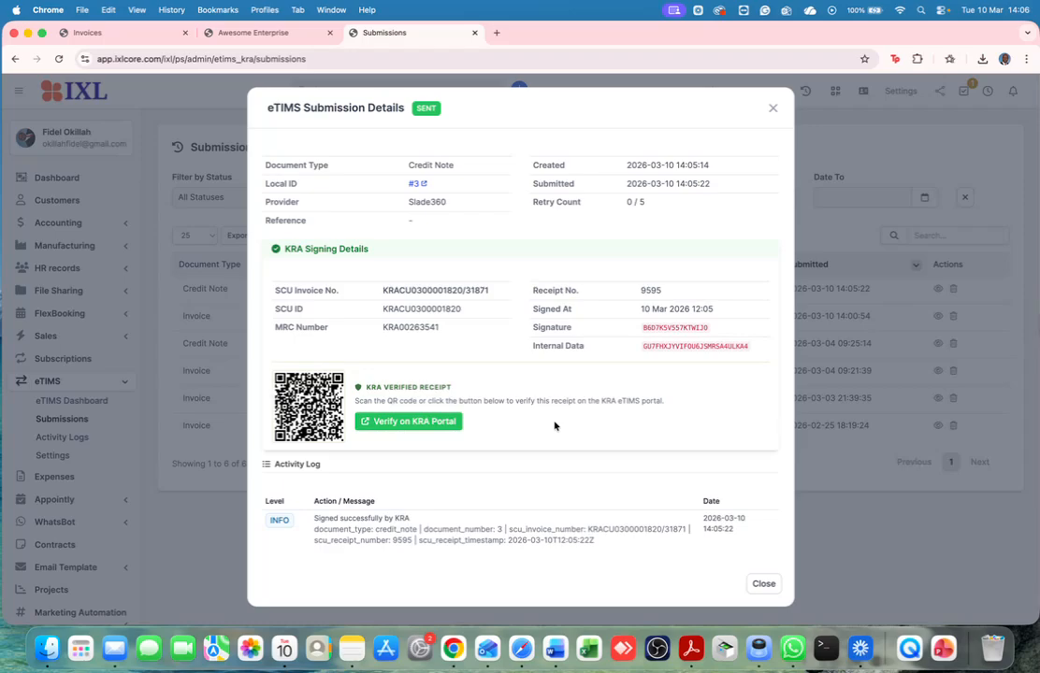
scroll(554, 425, "up", 1)
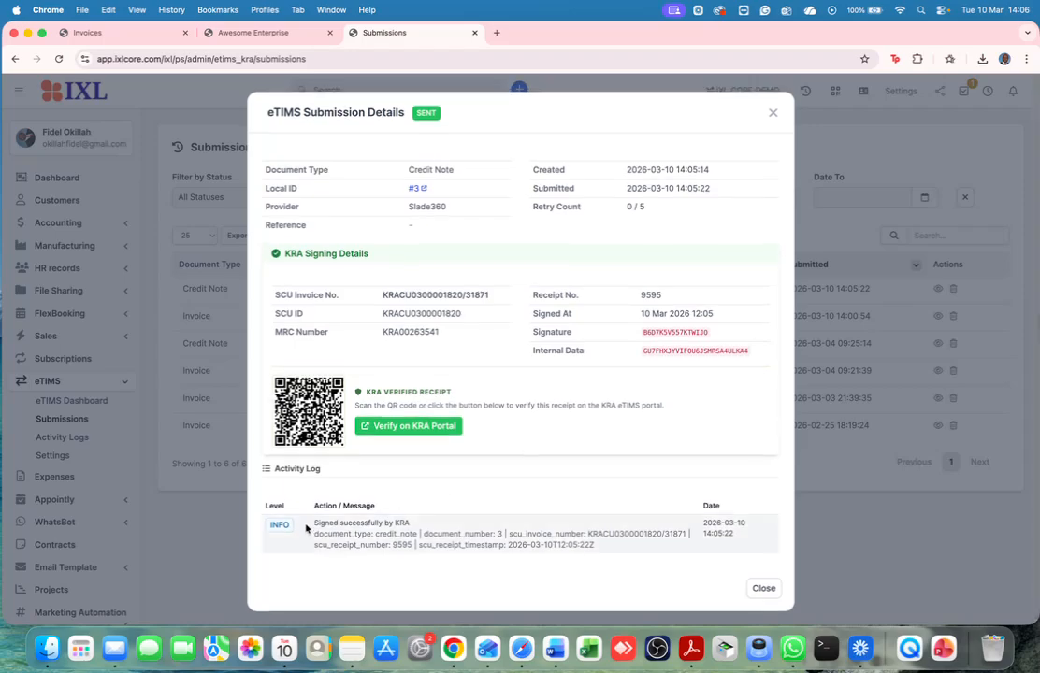
left_click_drag(307, 529, 440, 527)
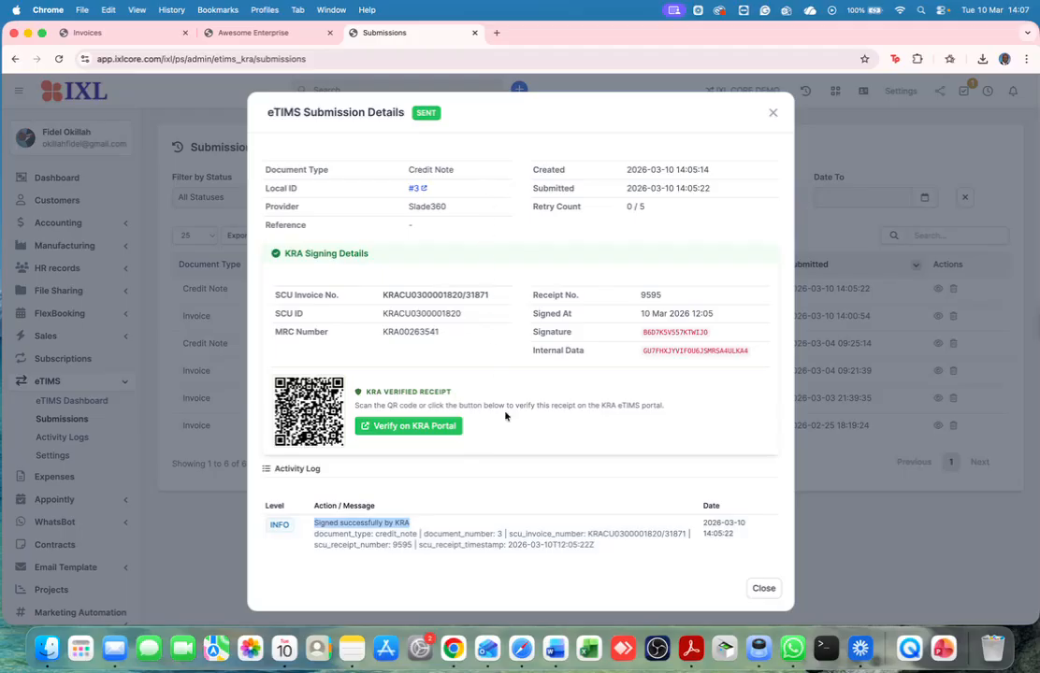
left_click(773, 113)
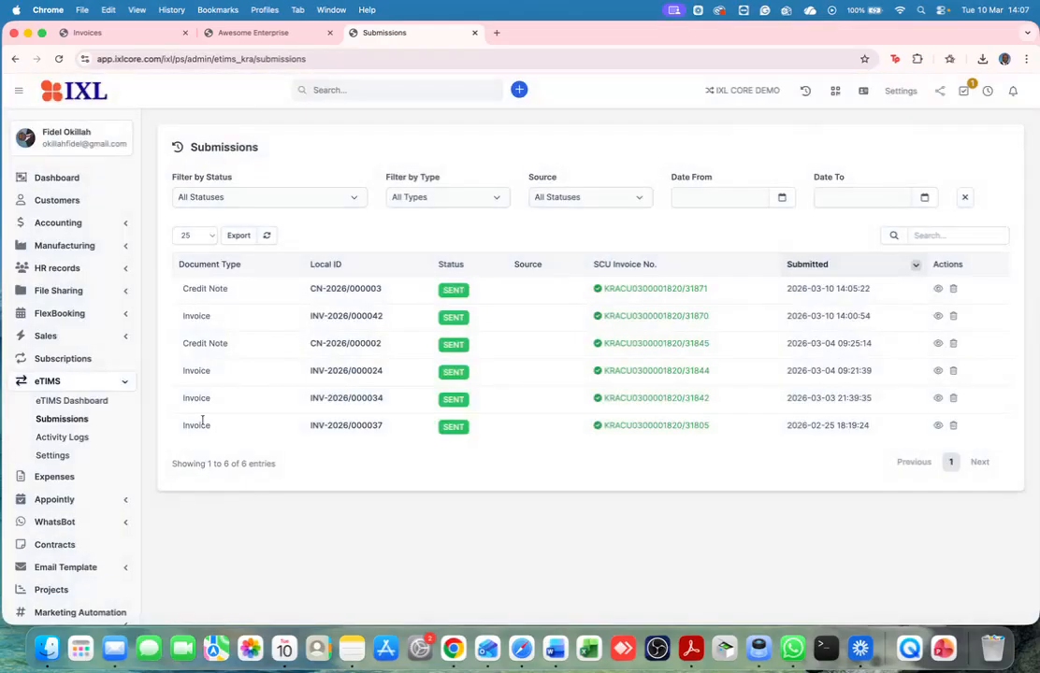
- Open the eTIMS activity logs
left_click(62, 444)
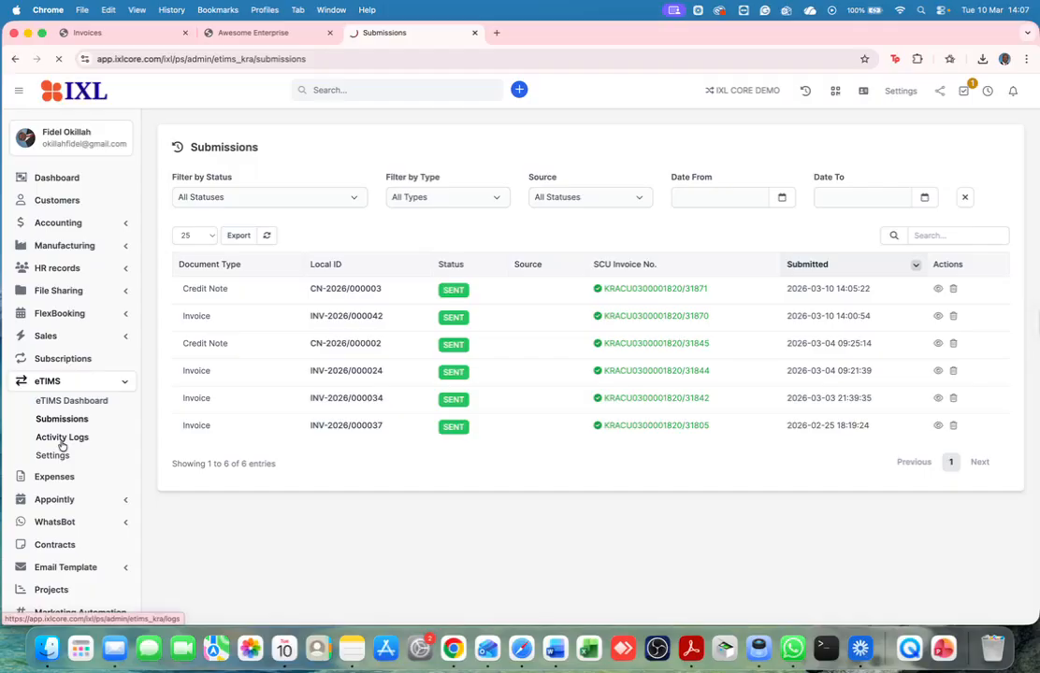